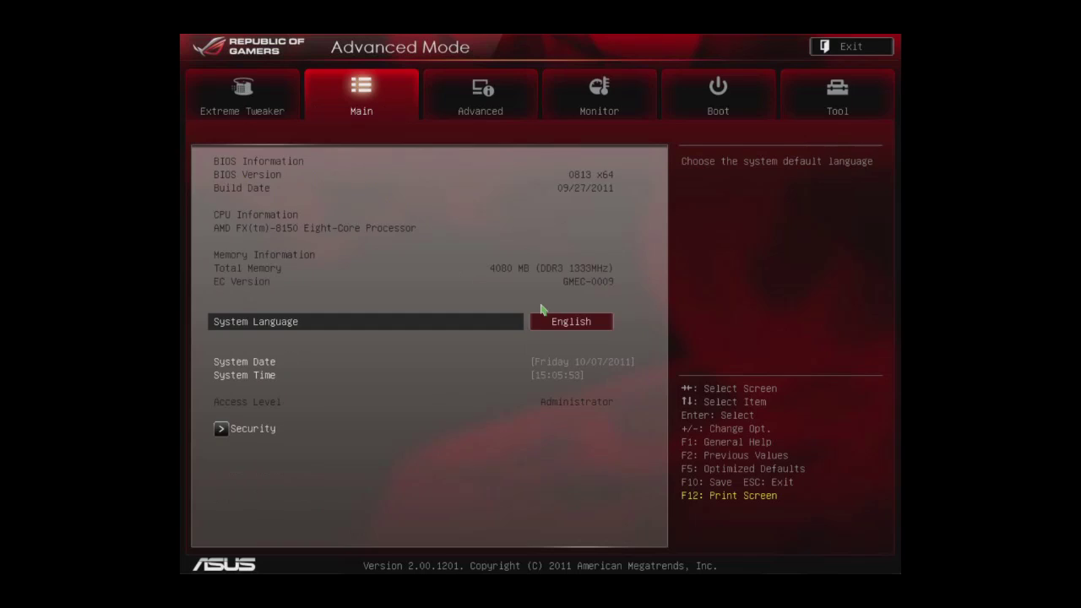
key(Right)
Step: Set Apm Master Mode to Disabled under Advanced > CPU Configuration
key(Down)
key(Up)
key(Return)
key(Down)
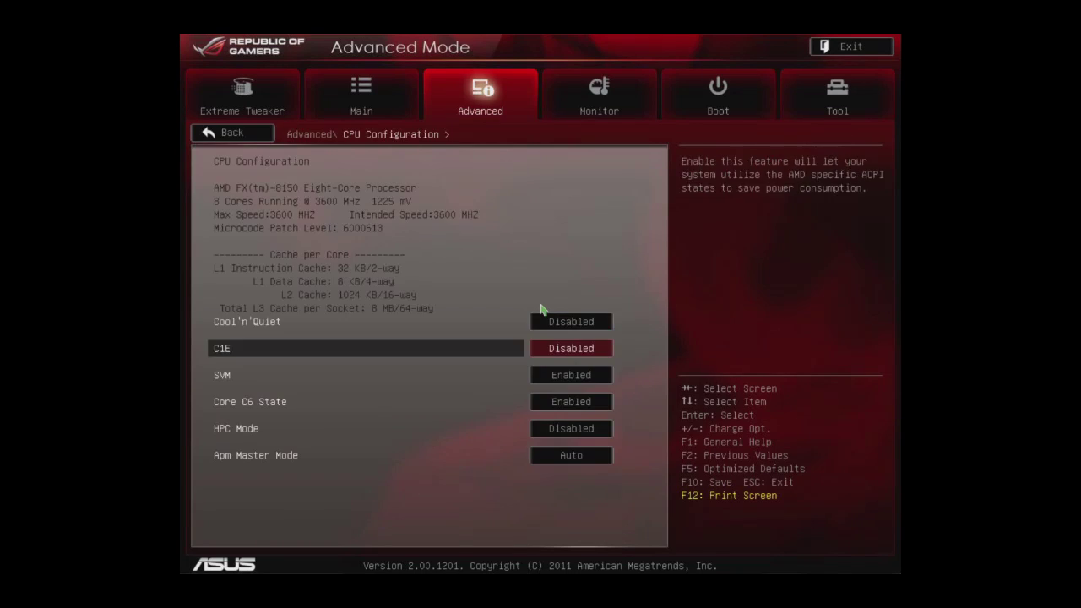
key(Down)
key(Down)
key(Down)
key(Down)
key(Return)
key(Down)
key(Return)
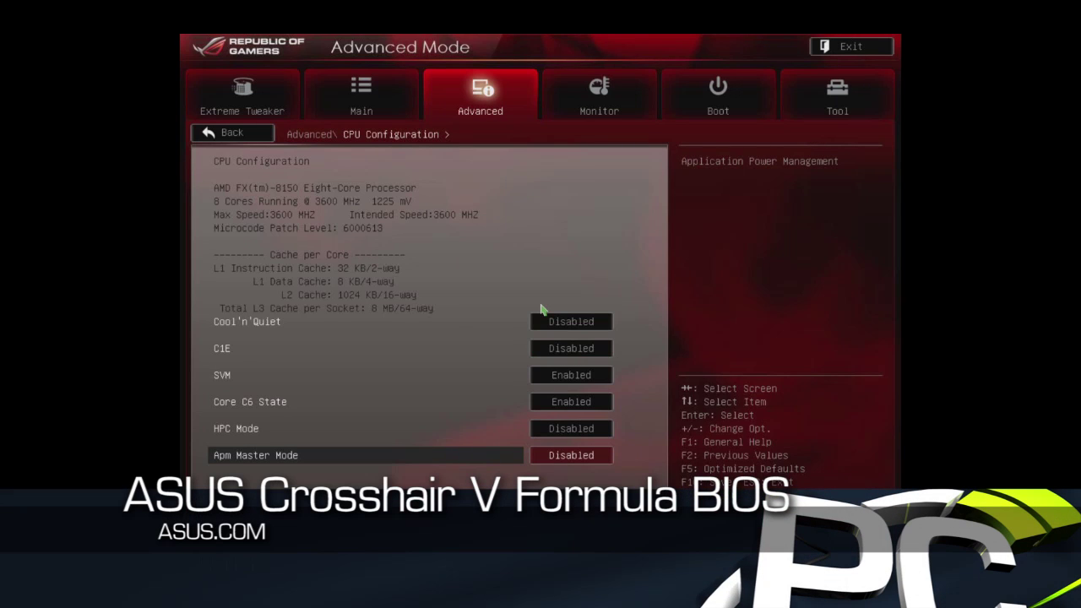
key(Escape)
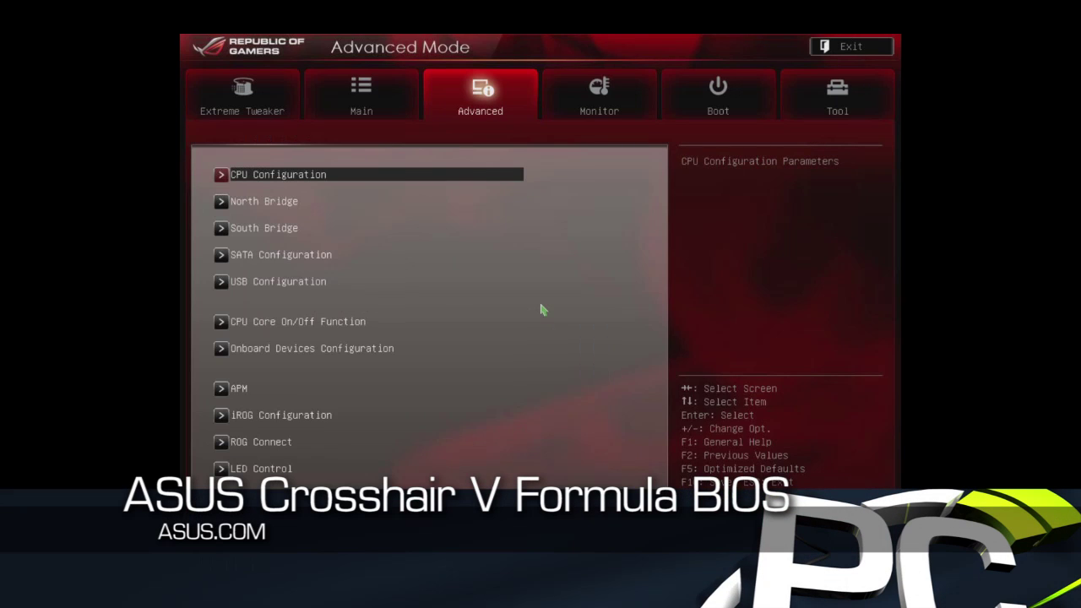
key(Escape)
key(Escape)
Step: On Extreme Tweaker, set Ai Overclock Tuner to Manual and CPU Ratio to 23.0 for 4600MHz
key(Left)
key(Left)
key(Down)
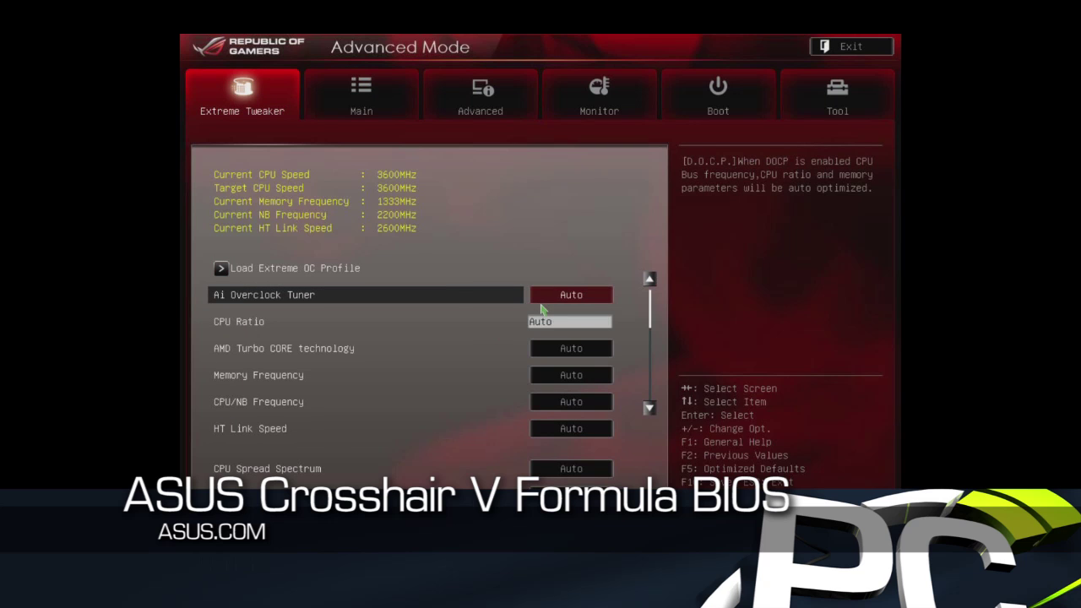
key(Return)
key(Down)
key(Return)
key(Down)
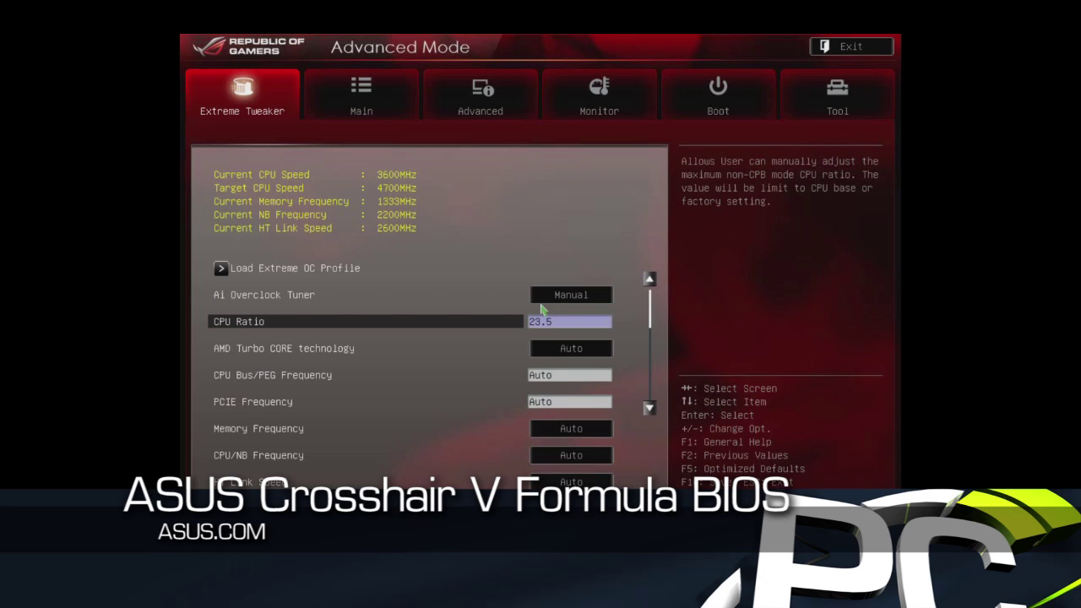
Step: Set AMD Turbo CORE technology to Disabled
key(Down)
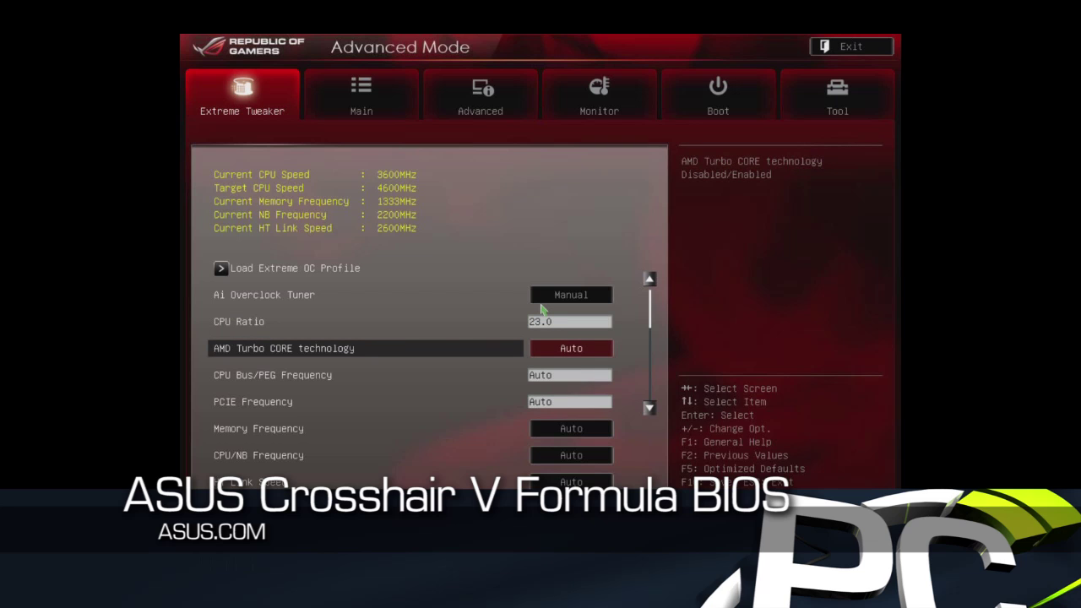
key(Return)
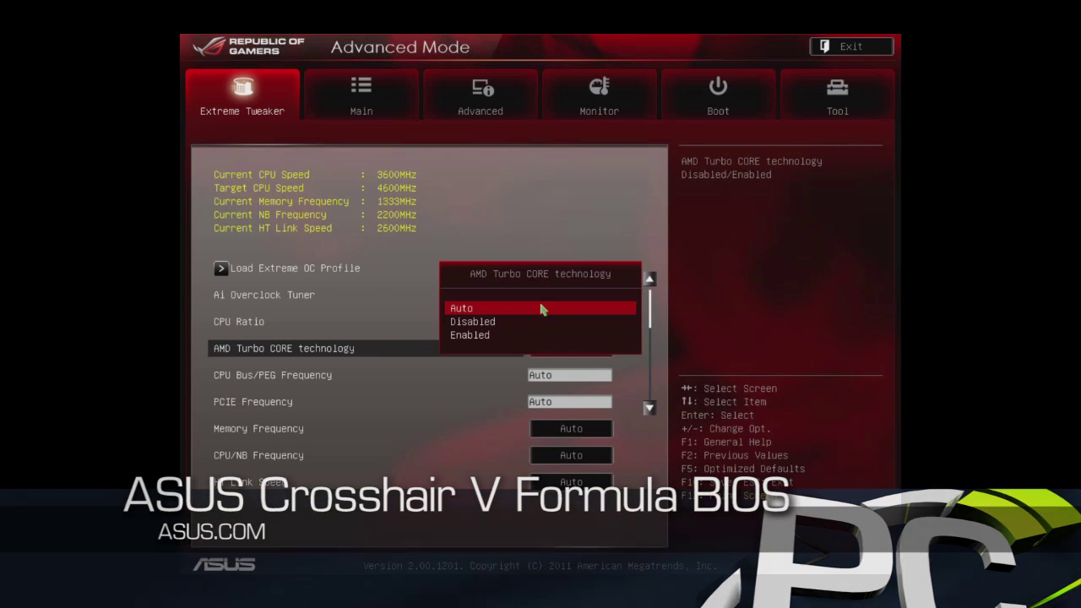
key(Down)
key(Return)
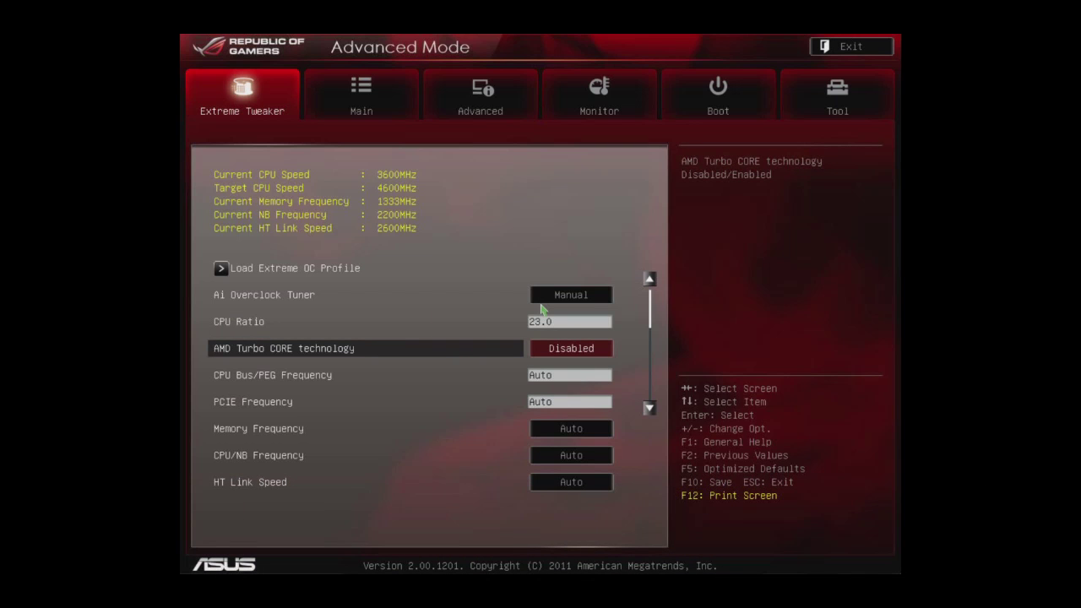
key(Down)
key(Down)
key(Down)
key(Down)
key(Down)
key(Down)
key(Down)
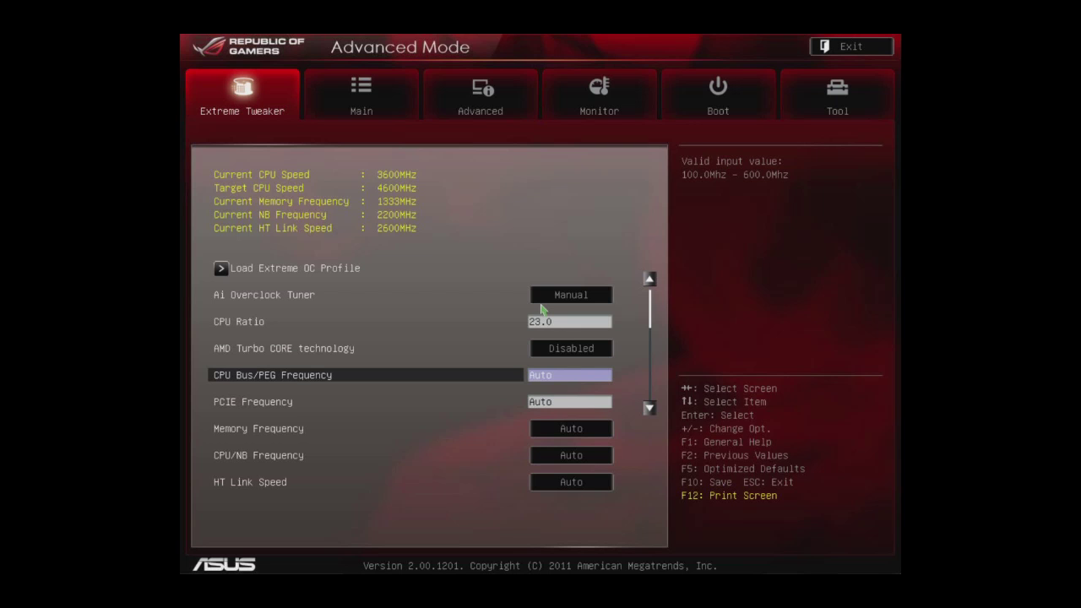
key(Down)
key(Down)
key(Down)
key(Down)
key(Down)
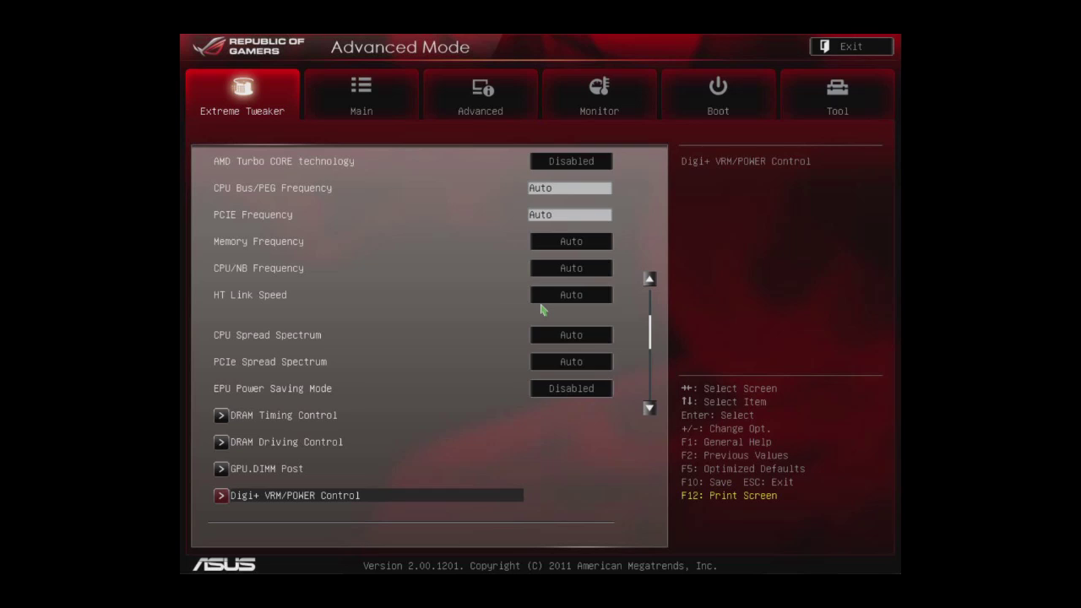
Step: In Digi+ VRM/POWER Control, set CPU and CPU/NB Load Line Calibration to High
key(Return)
key(Return)
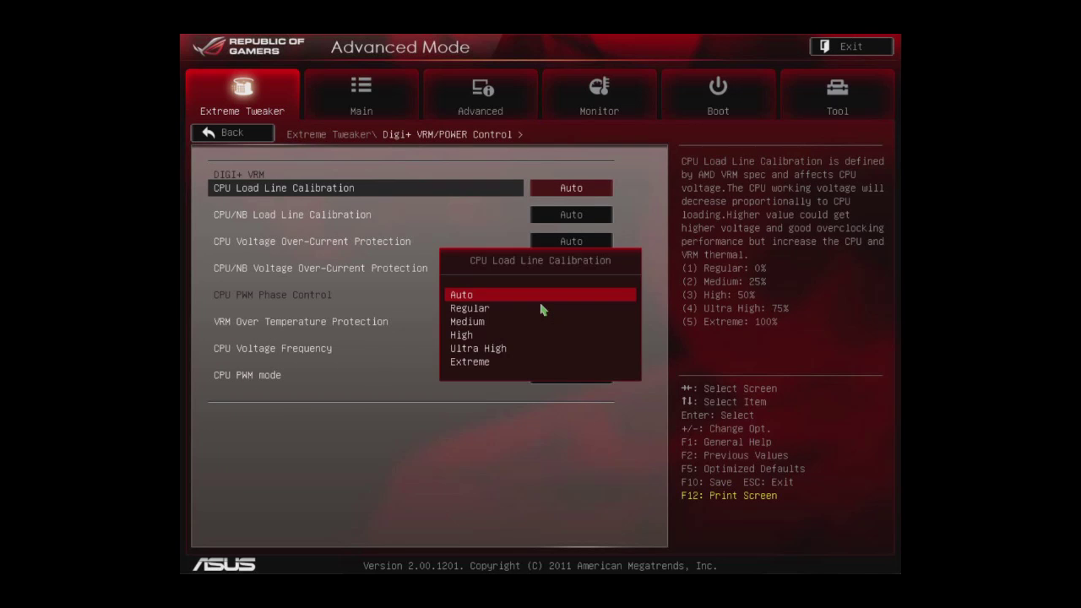
key(Down)
key(Down)
key(Down)
key(Return)
key(Down)
key(Return)
key(Down)
key(Down)
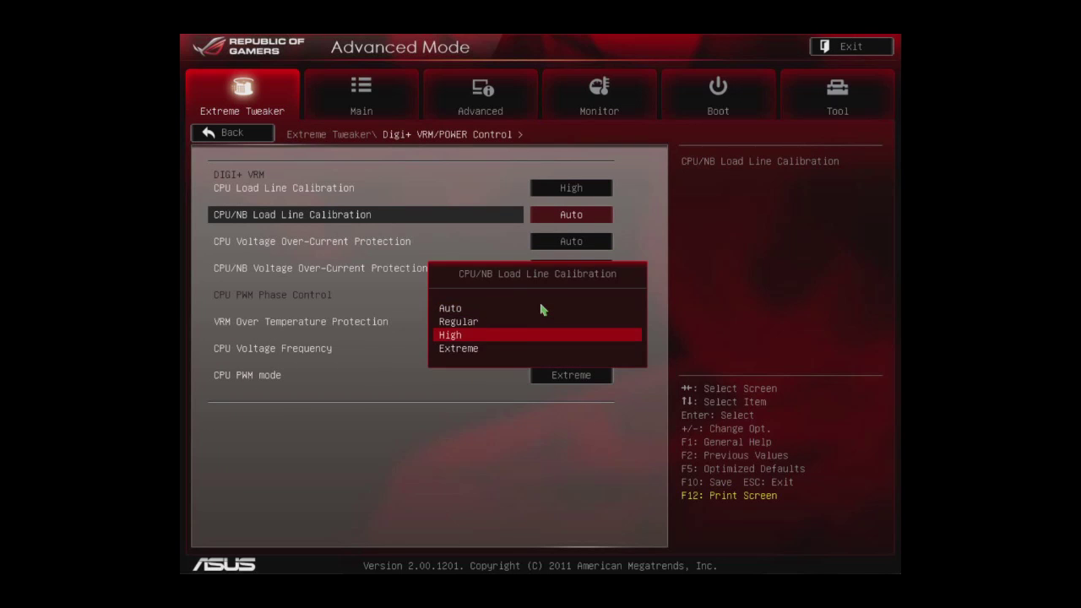
key(Return)
key(Down)
Step: Disable CPU Voltage Over-Current Protection and VRM Over Temperature Protection, keeping CPU/NB over-current at Auto
key(Return)
key(Down)
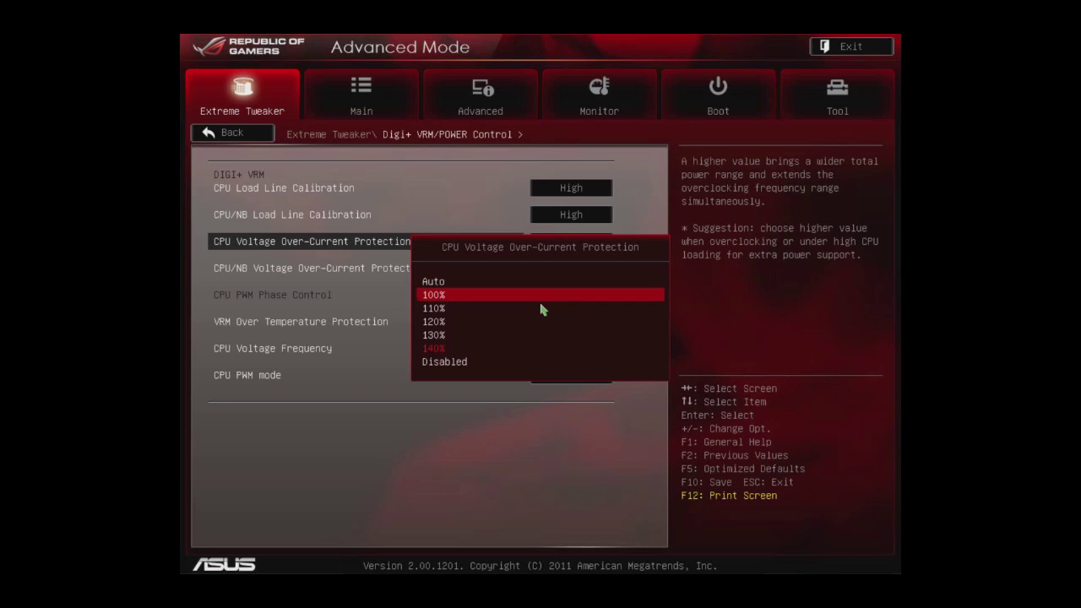
key(Down)
key(Down)
key(Down)
key(Down)
key(Return)
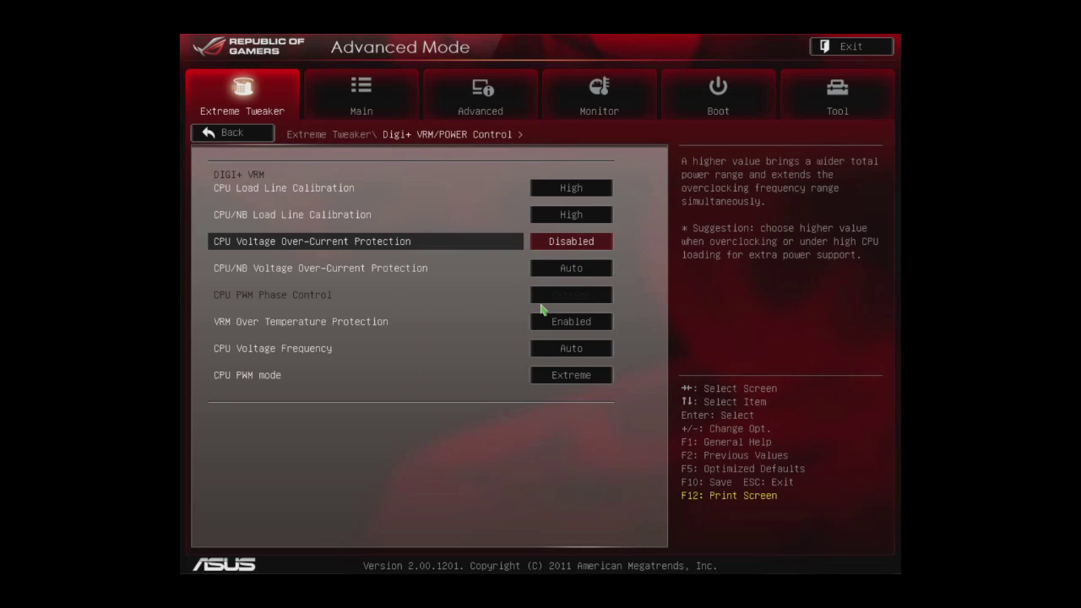
key(Down)
key(Return)
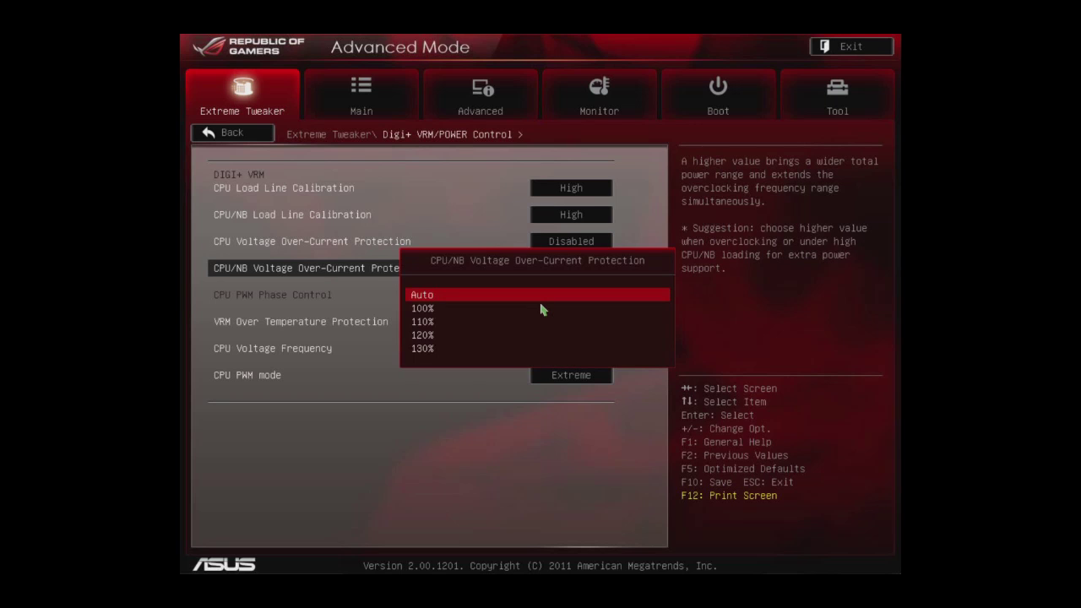
key(Return)
key(Down)
key(Return)
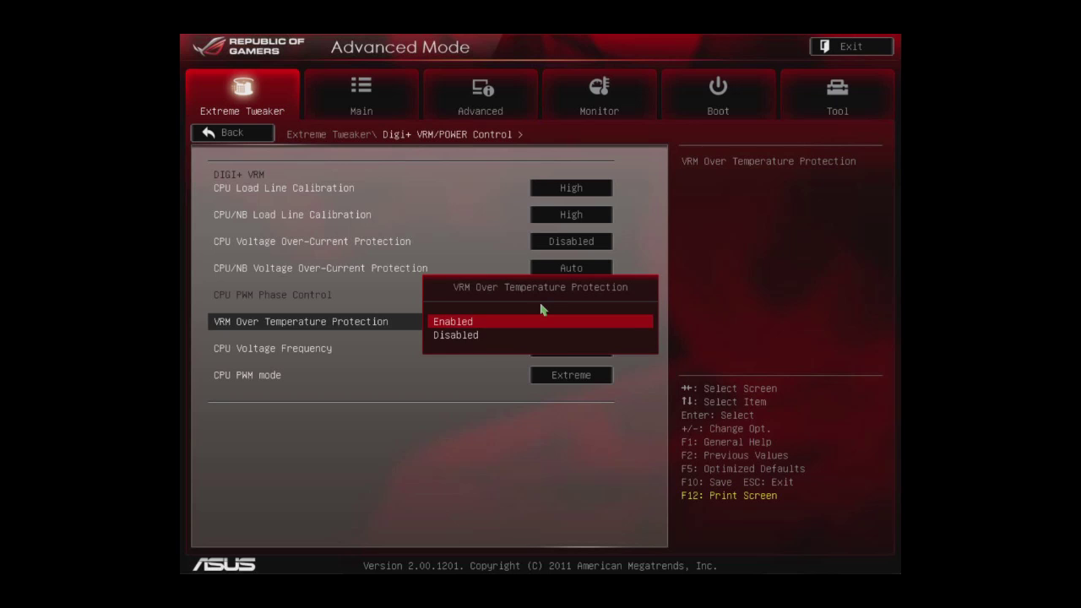
key(Down)
key(Return)
key(Down)
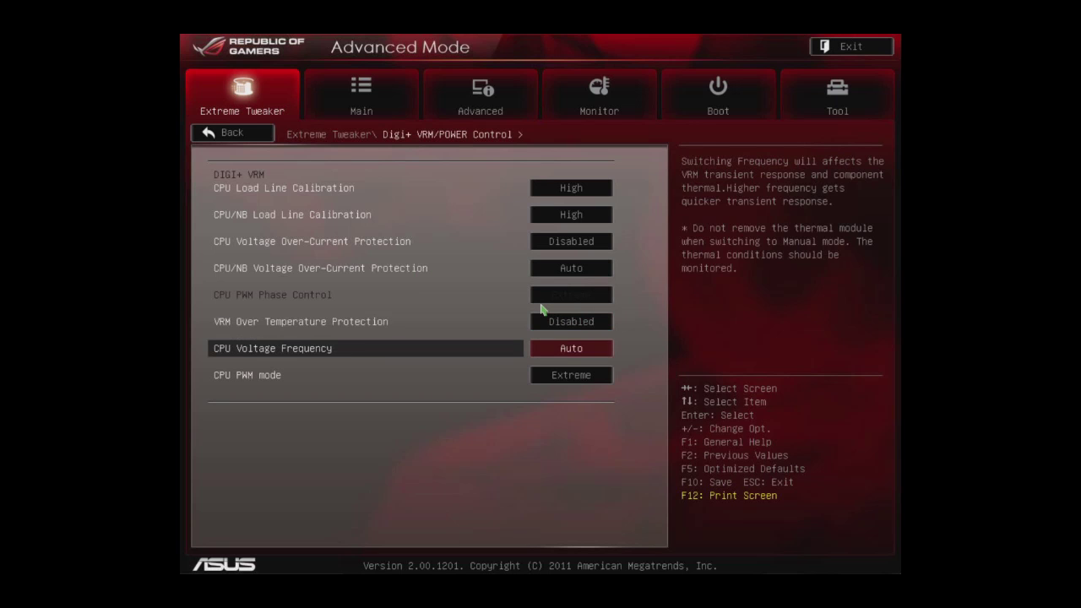
key(Down)
key(Escape)
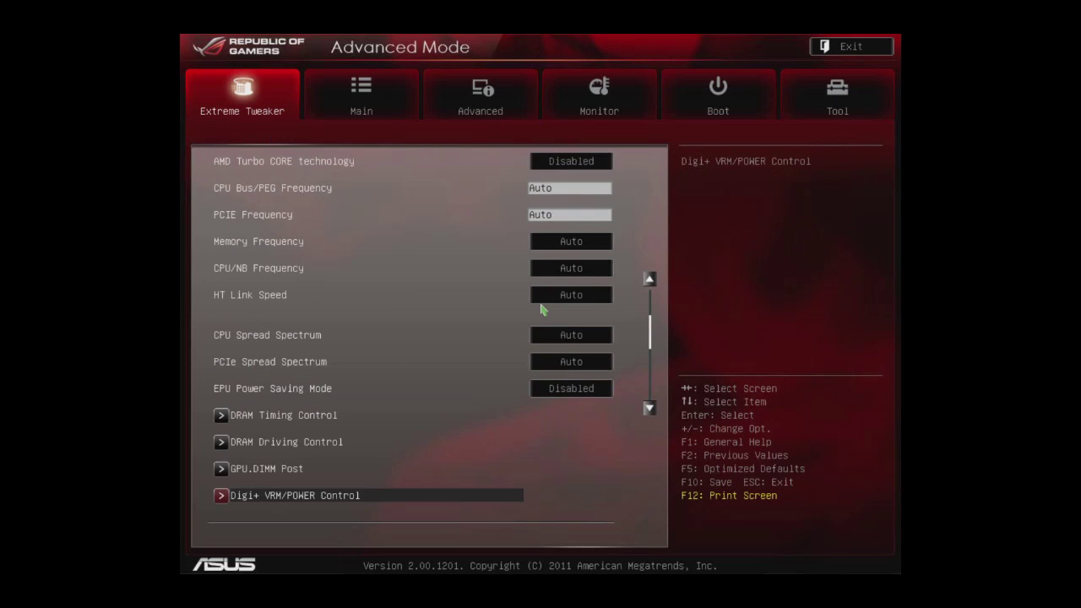
key(Down)
key(Down)
key(Down)
key(Down)
key(Down)
key(Down)
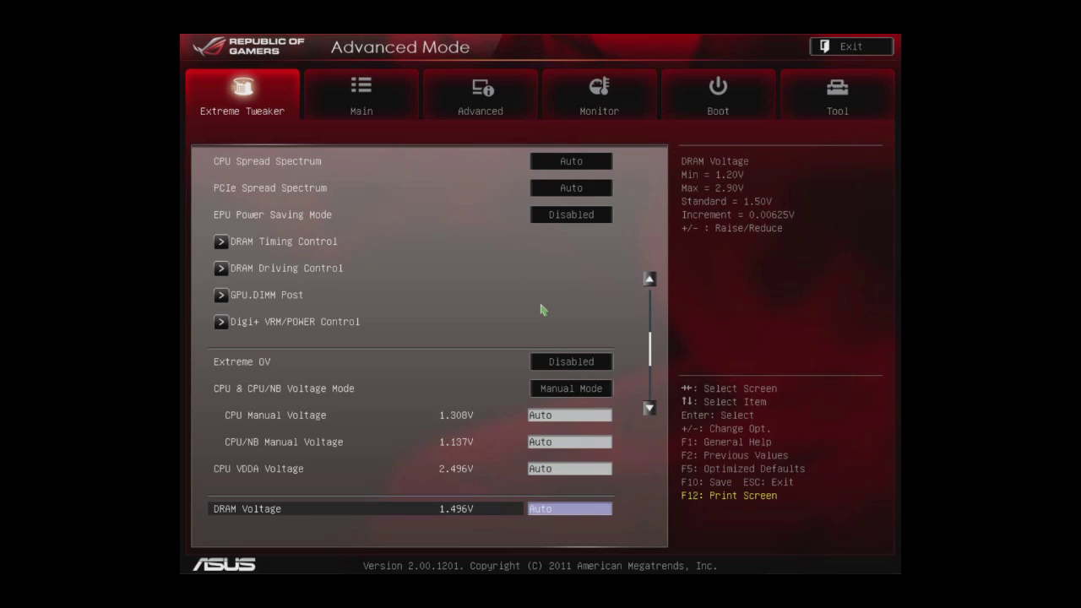
Step: Keep CPU Manual Voltage at 1.450000 V and save the 4.6 GHz overclock with a restart
key(Up)
key(Up)
key(Up)
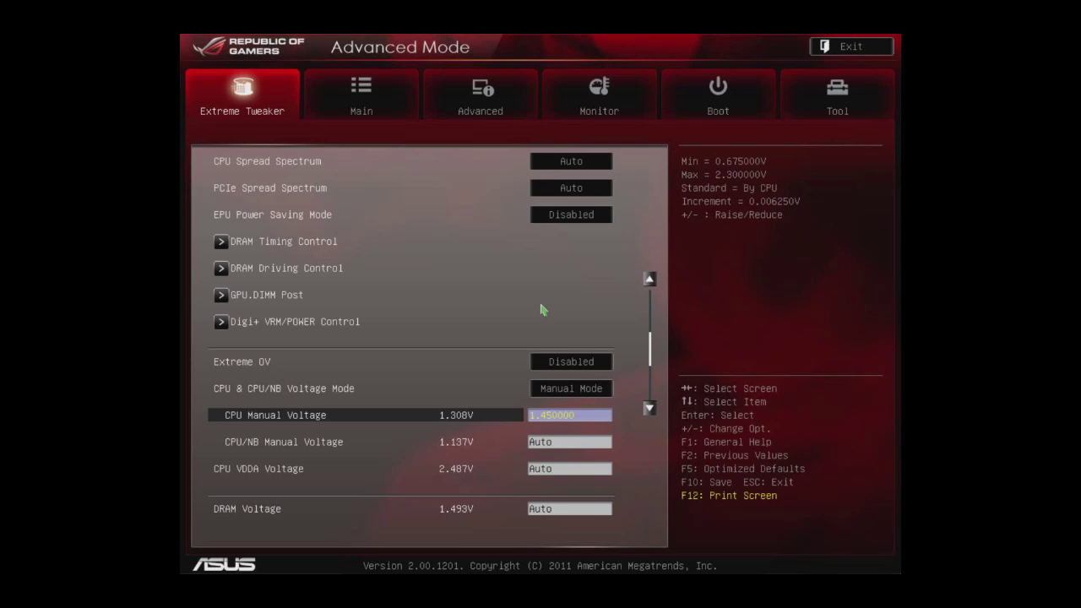
key(Down)
key(Down)
key(Up)
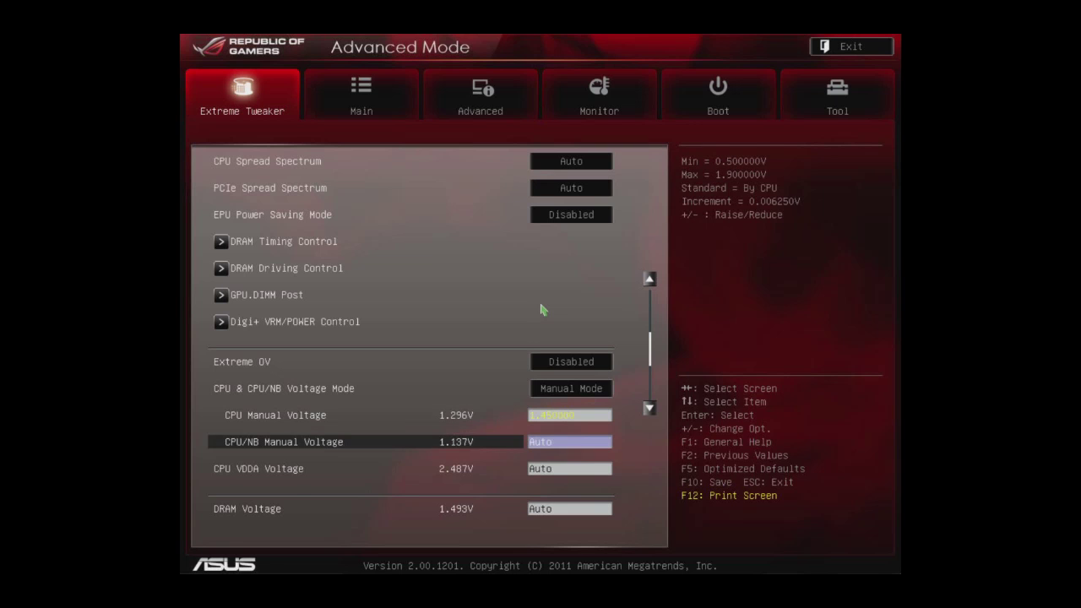
key(Up)
key(Up)
key(Up)
key(Up)
key(Up)
key(Up)
key(Up)
key(Up)
key(Up)
key(Up)
key(Up)
key(Up)
key(Up)
key(Up)
key(Up)
key(Up)
key(Up)
key(Up)
key(Up)
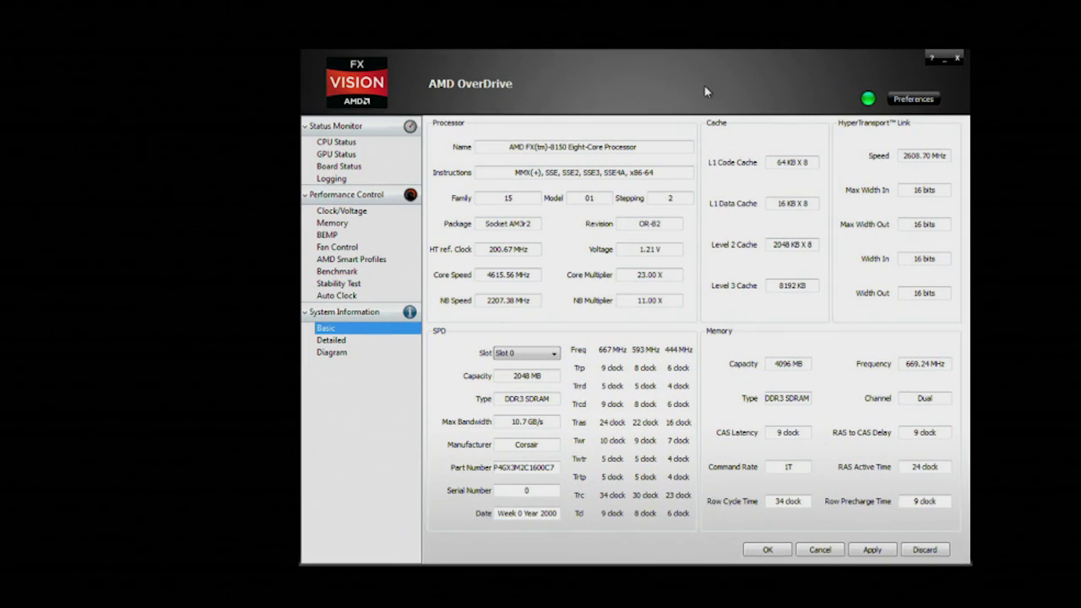
Step: Show AMD OverDrive's CPU Status, confirming all eight cores at about 4615 MHz with 23x multiplier
click(374, 143)
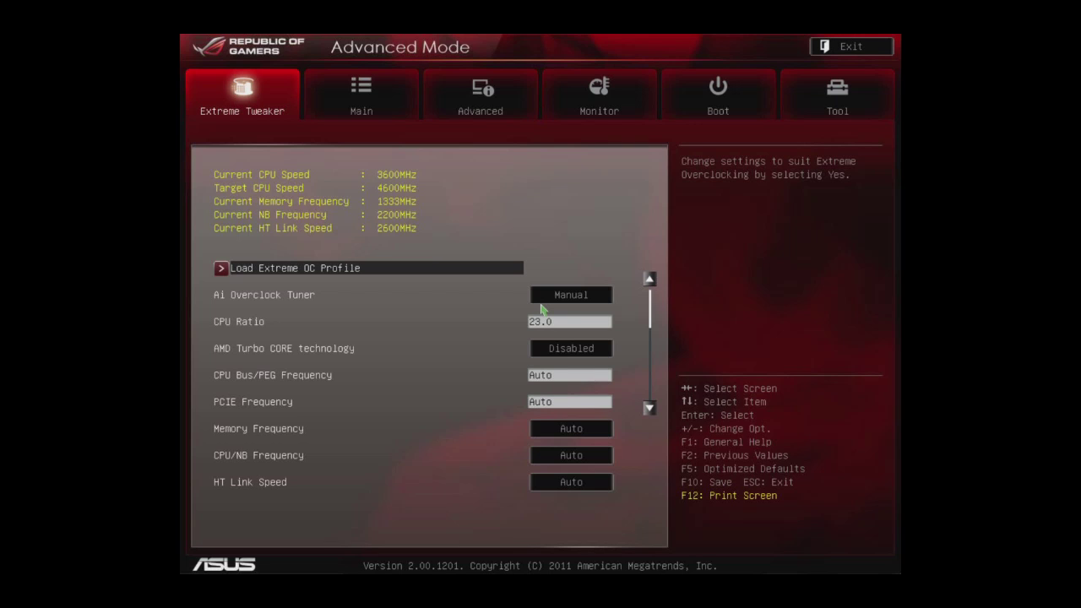
Step: Set CPU Core Activation to Manual under Advanced > CPU Core On/Off Function
key(Right)
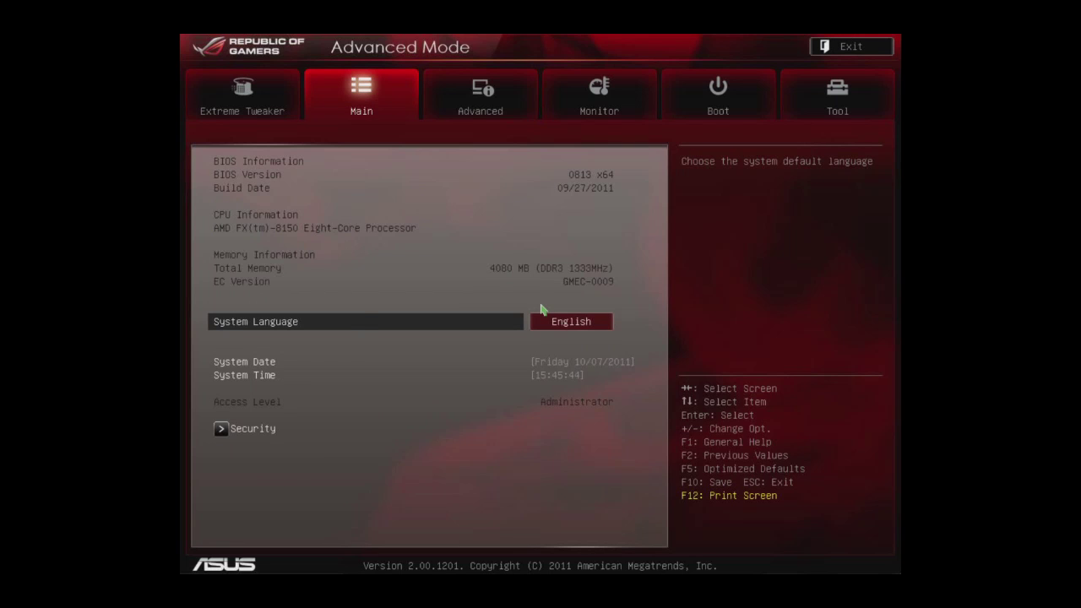
key(Right)
key(Return)
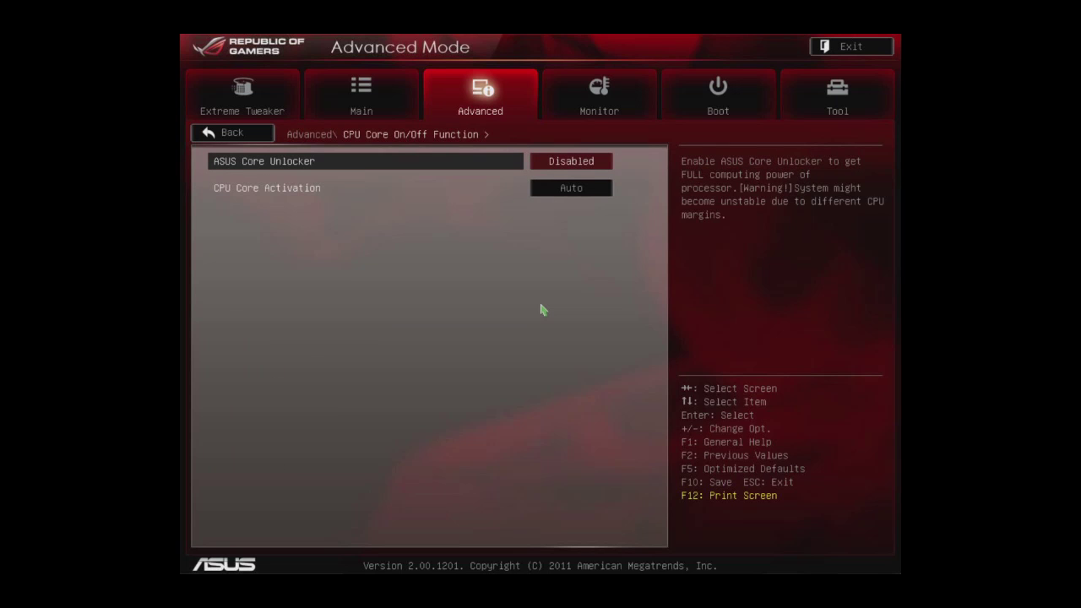
key(Down)
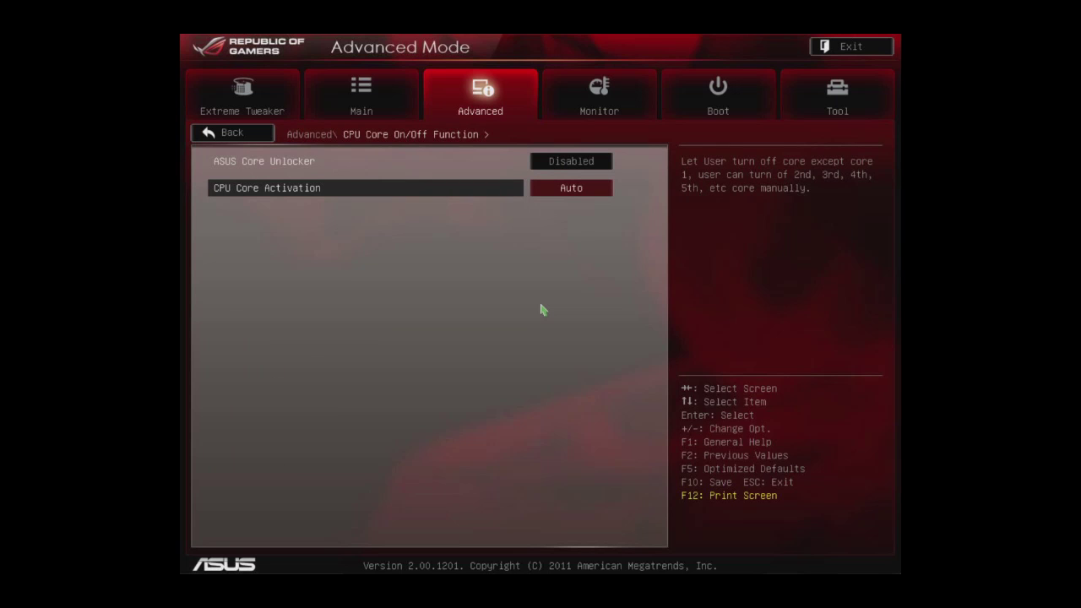
key(Return)
key(Down)
key(Return)
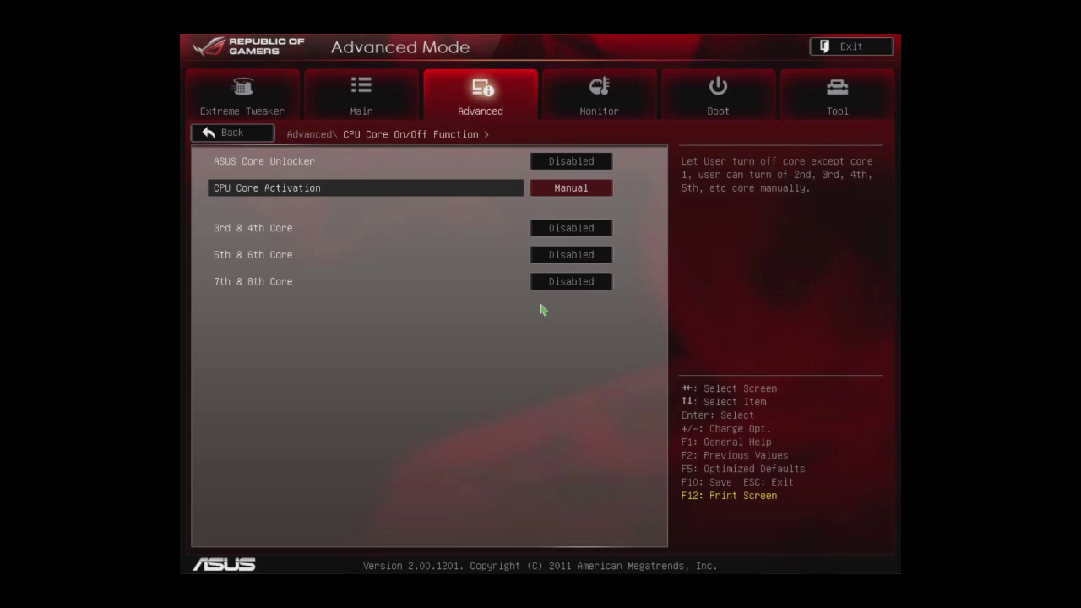
Step: Set the 3rd & 4th, 5th & 6th and 7th & 8th Core pairs to Disabled
key(Down)
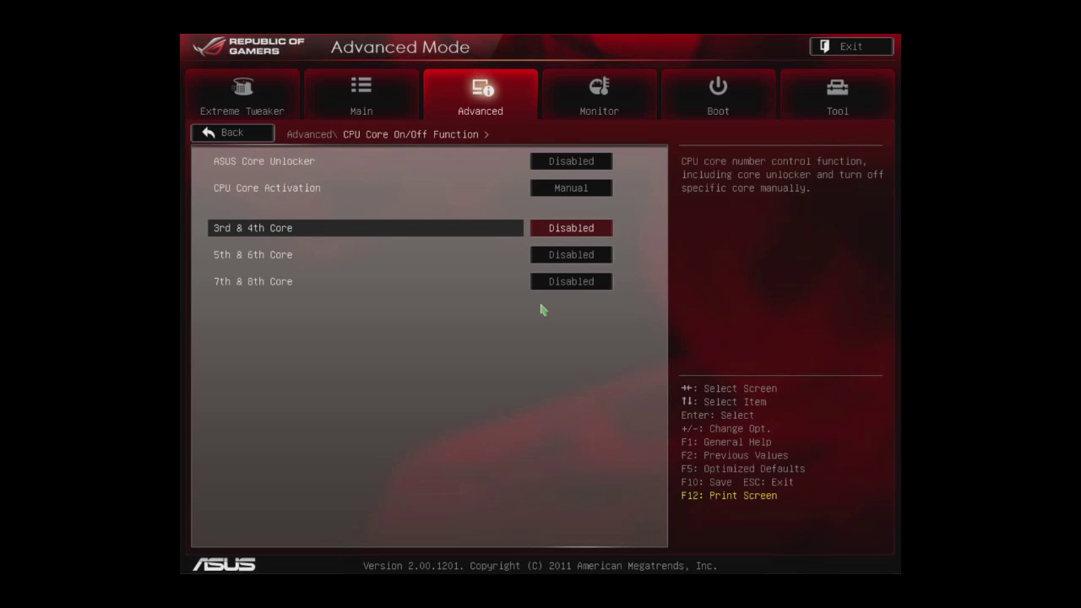
key(Return)
key(Down)
key(Return)
key(Down)
key(Return)
key(Down)
key(Return)
key(Down)
key(Return)
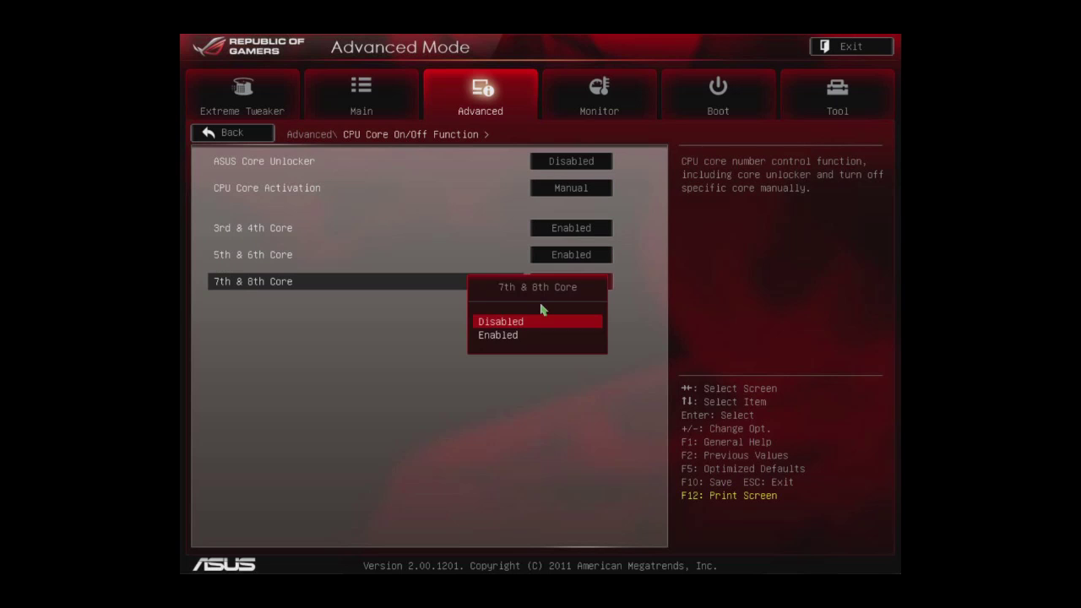
key(Down)
key(Return)
key(Up)
key(Return)
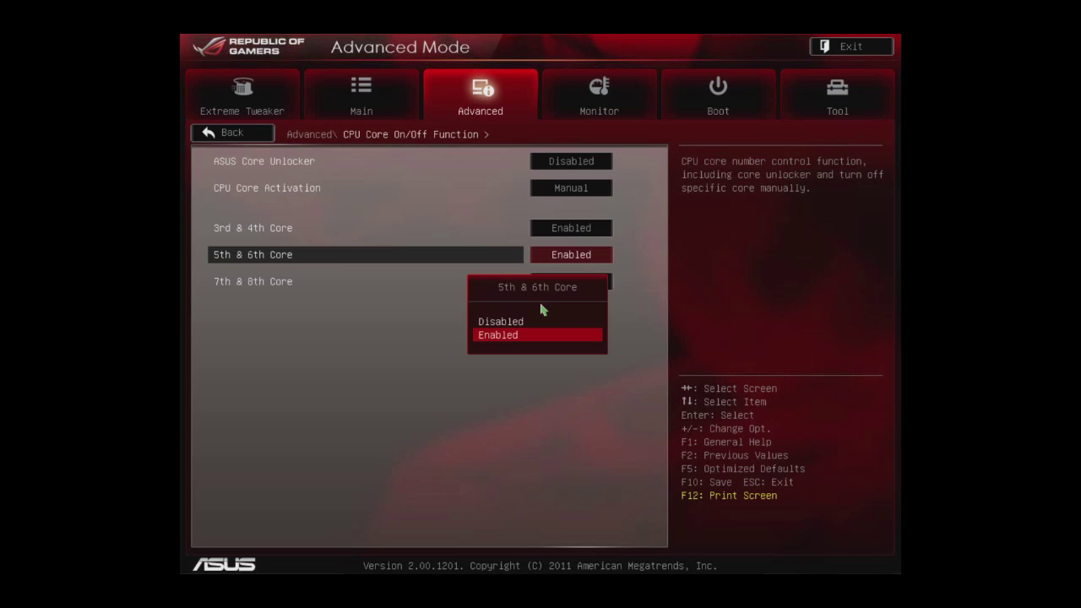
key(Up)
key(Return)
key(Up)
key(Return)
key(Up)
key(Return)
key(Down)
key(Down)
key(Return)
key(Up)
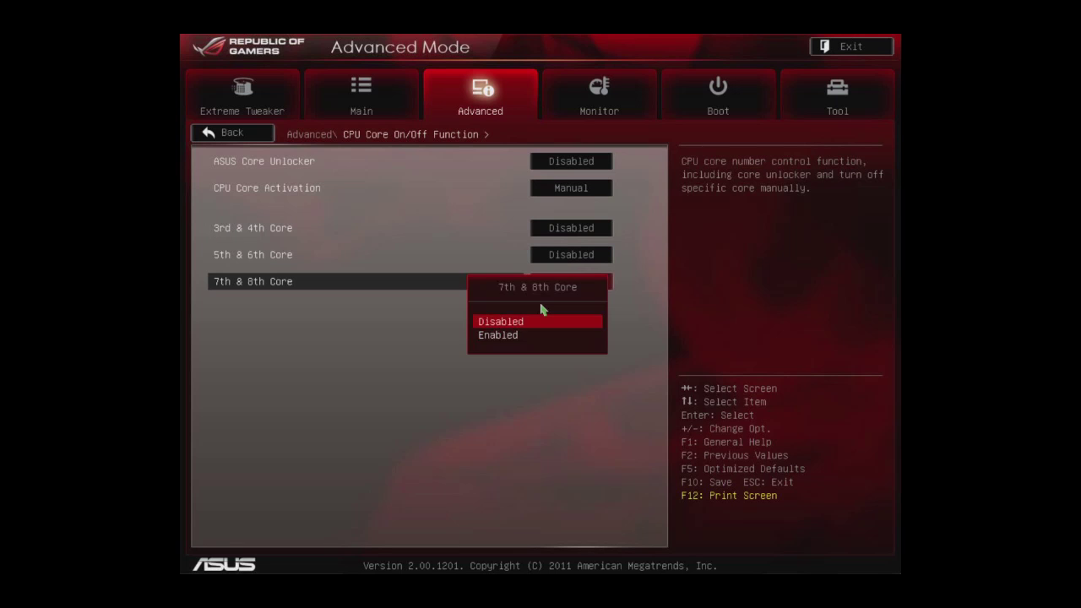
key(Return)
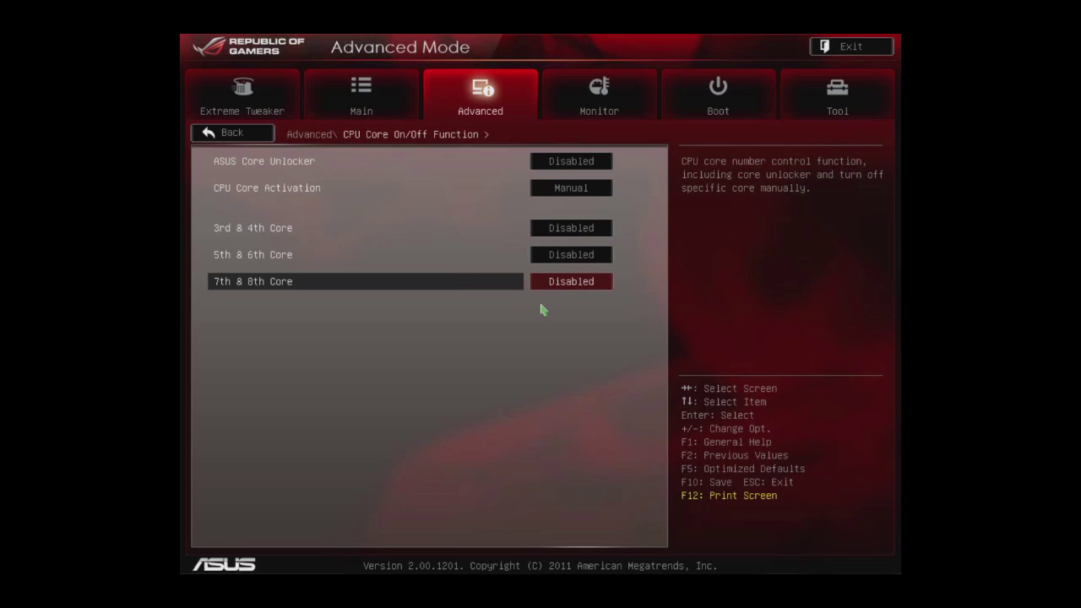
Step: Raise the CPU Ratio, set CPU Manual Voltage to 1.5125 V, and save to restart at 5000 MHz
key(Left)
key(Left)
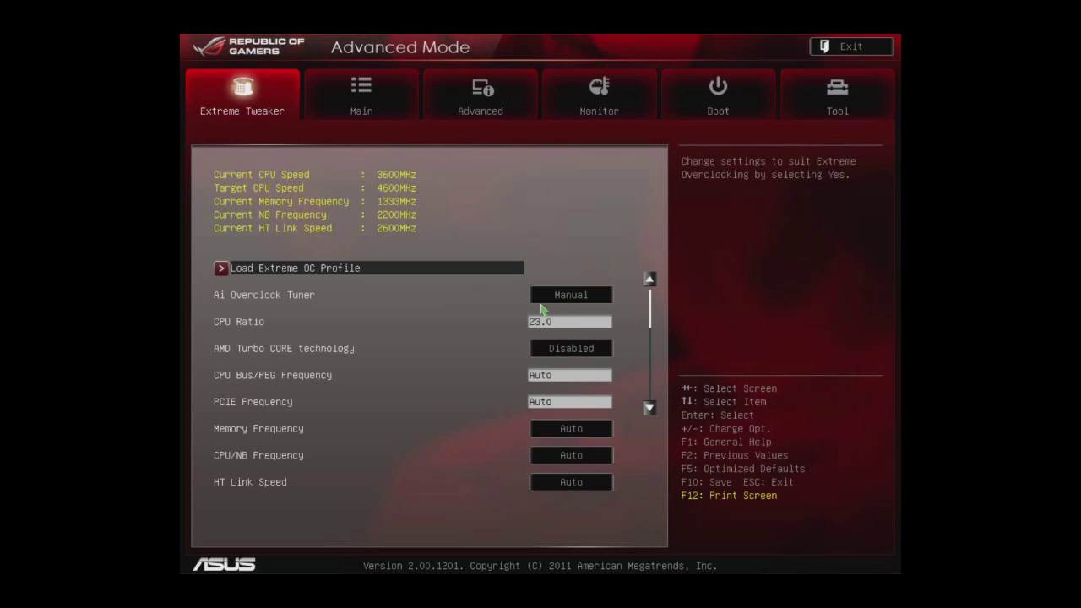
key(Down)
key(Down)
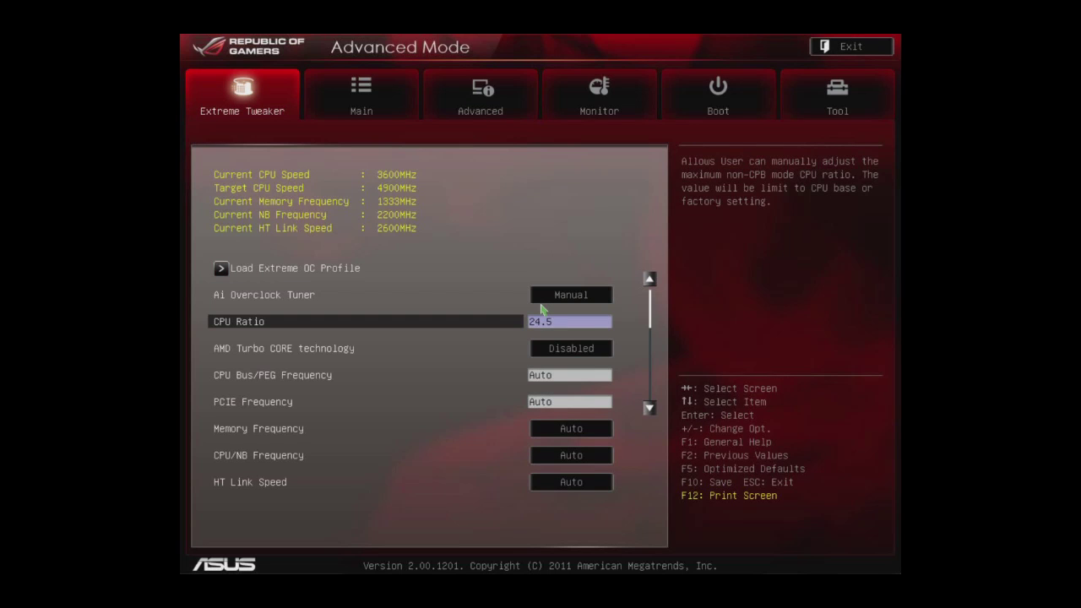
key(Down)
key(Down)
key(Down)
key(Down)
key(Down)
key(Down)
key(Down)
key(Down)
key(Down)
key(Down)
key(Down)
key(Down)
key(Down)
key(Down)
key(Down)
key(Down)
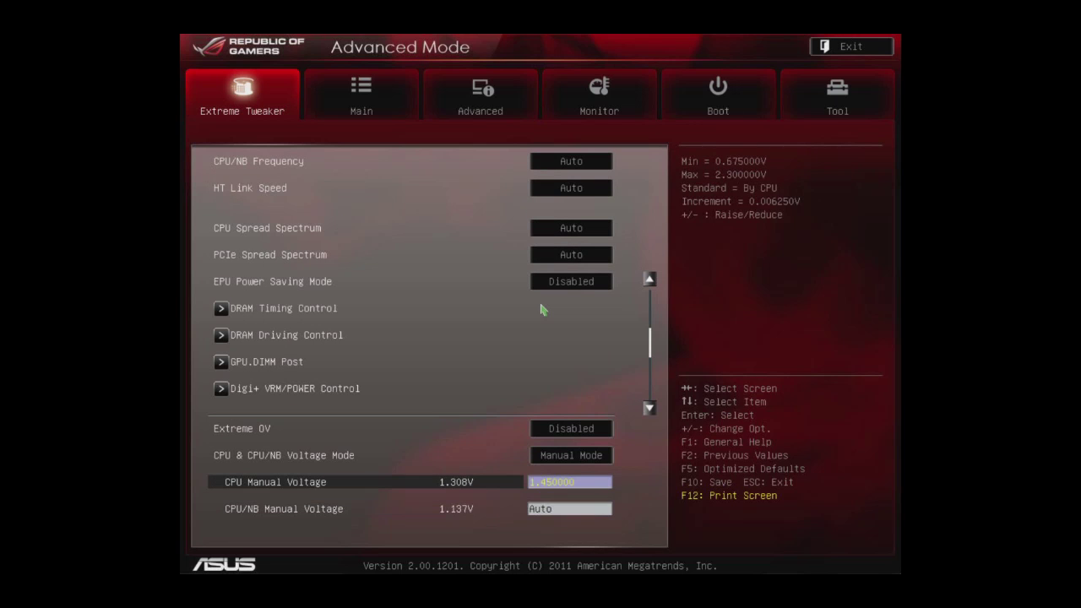
key(Return)
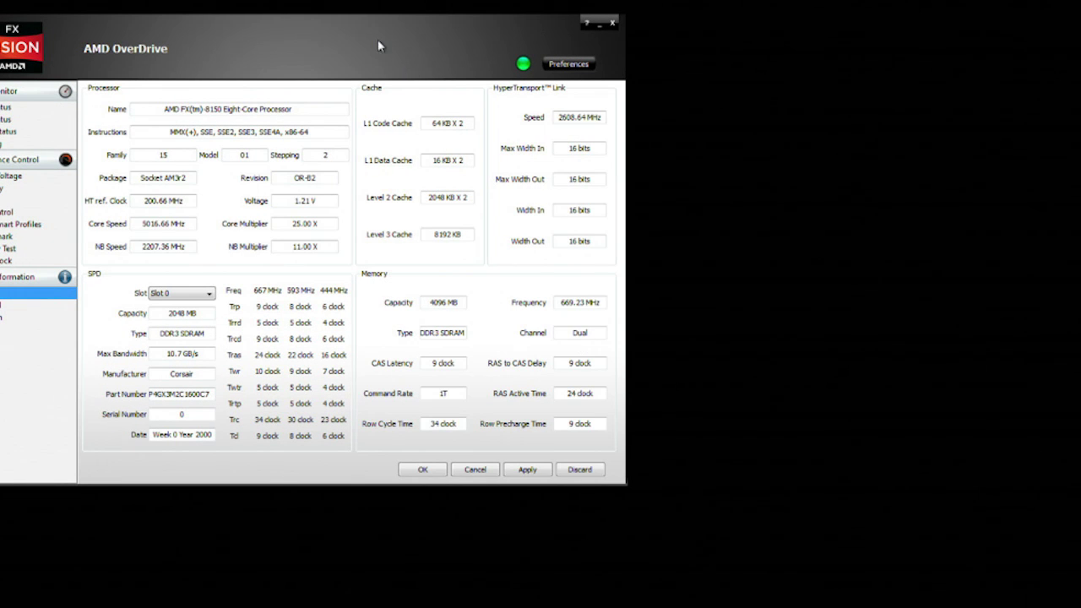
Step: Show AMD OverDrive's CPU Status, confirming two active cores near 5011 MHz at 25x multiplier
drag(377, 39, 660, 96)
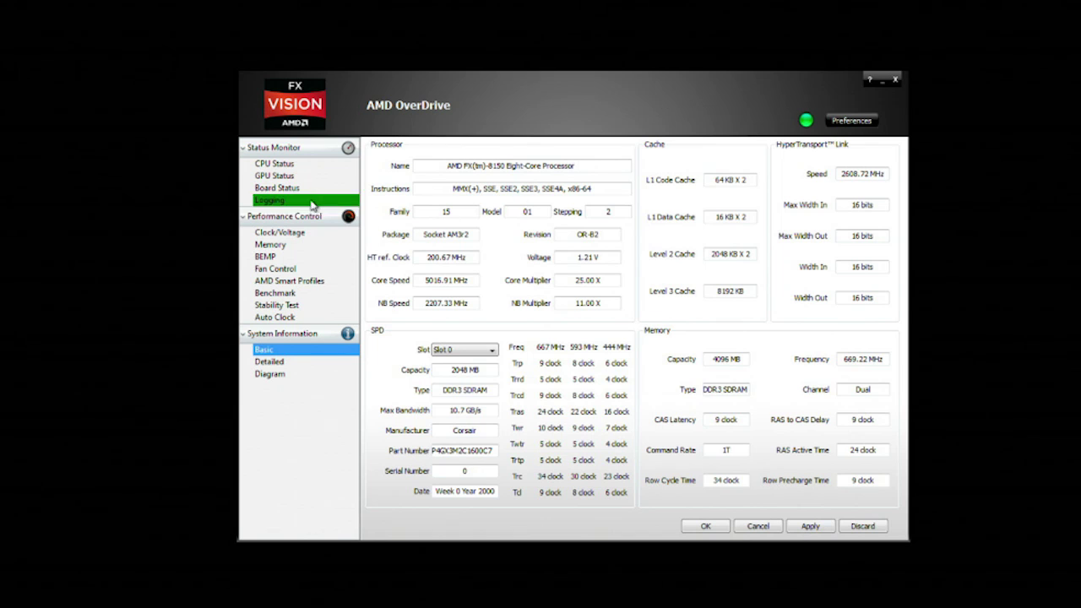
click(279, 164)
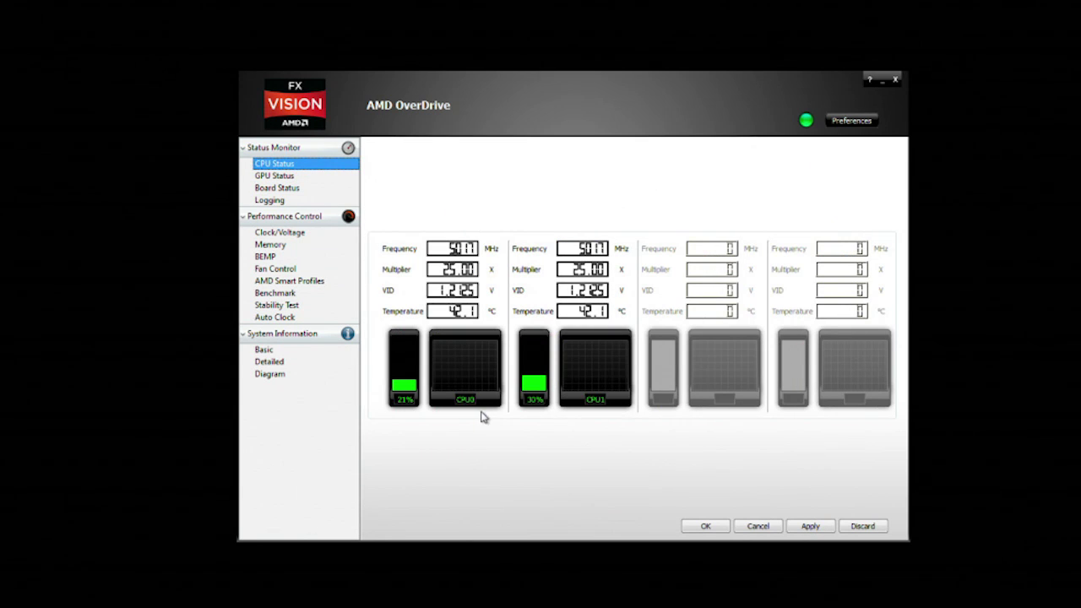